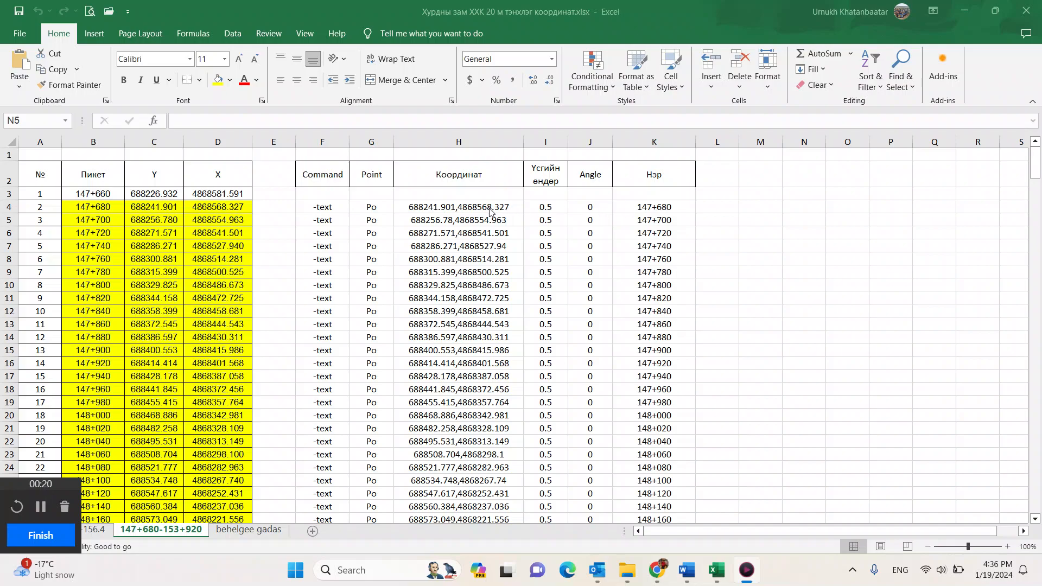
Step: Examine the row 4 contents of the Command, Point, coordinate, text height, Angle and name columns
{"action": "left_click", "coordinate": [320, 209]}
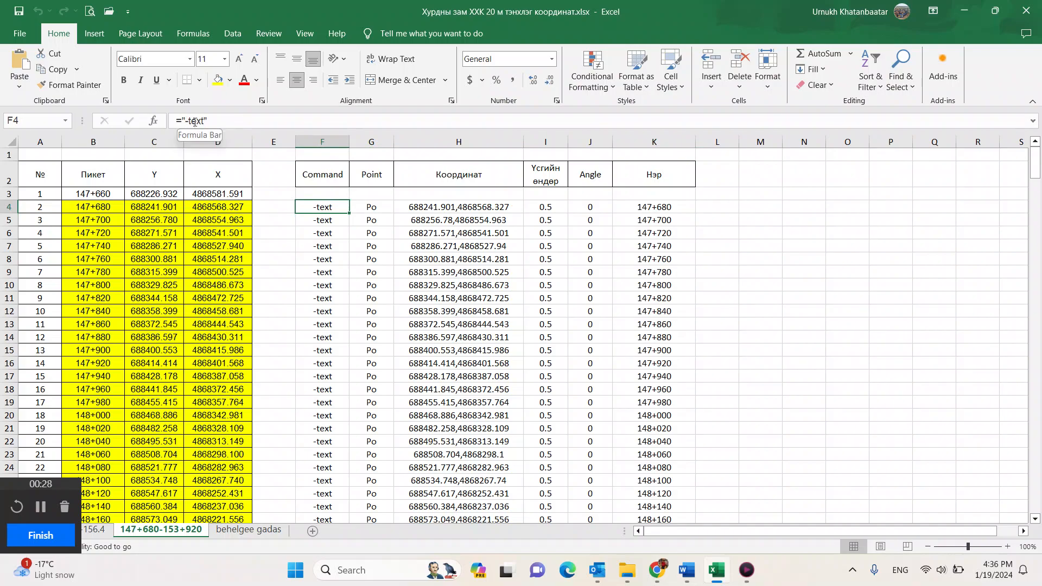
{"action": "left_click", "coordinate": [376, 208]}
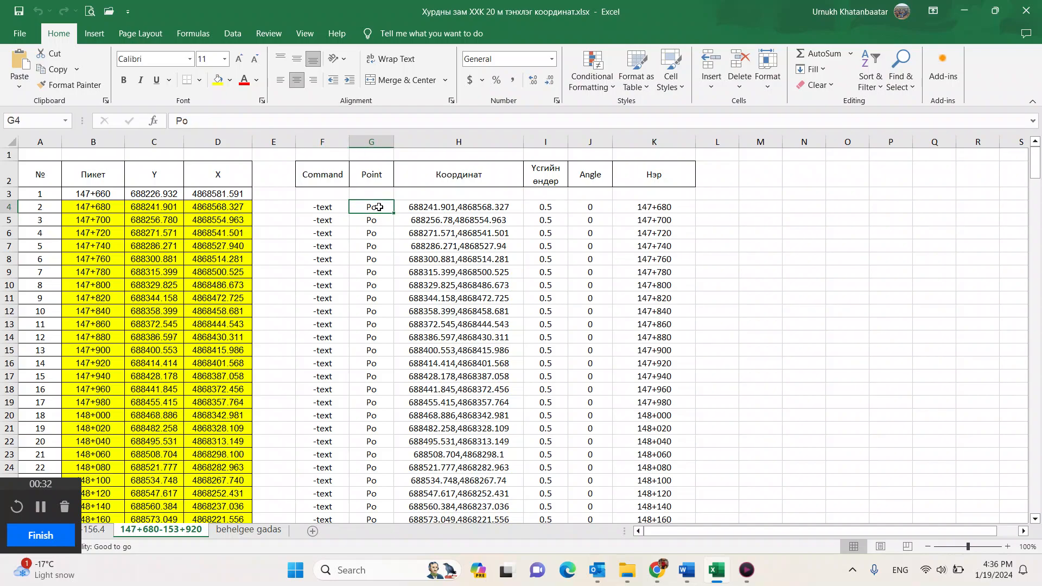
{"action": "left_click", "coordinate": [433, 209]}
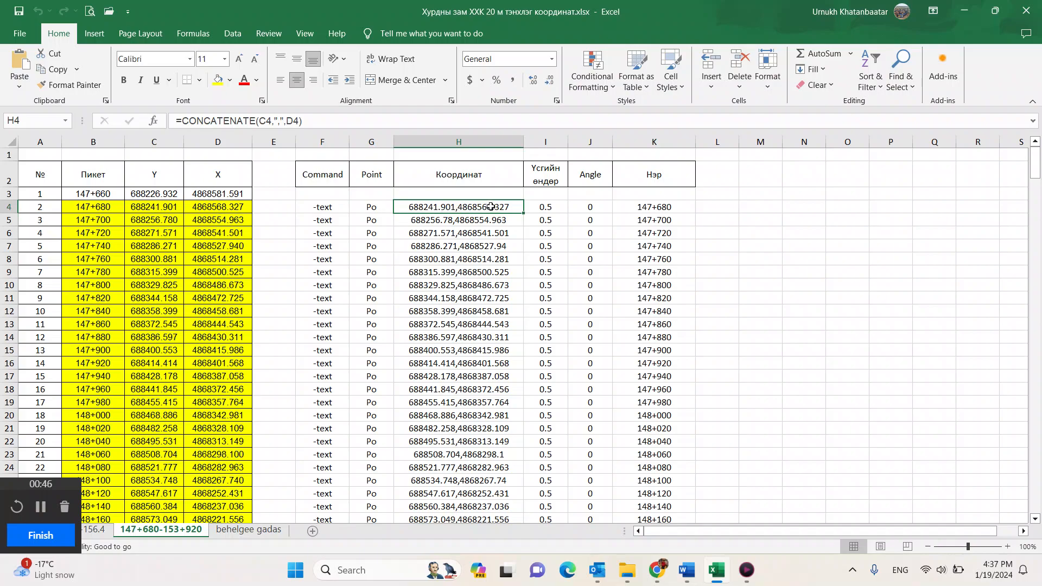
{"action": "left_click", "coordinate": [544, 207]}
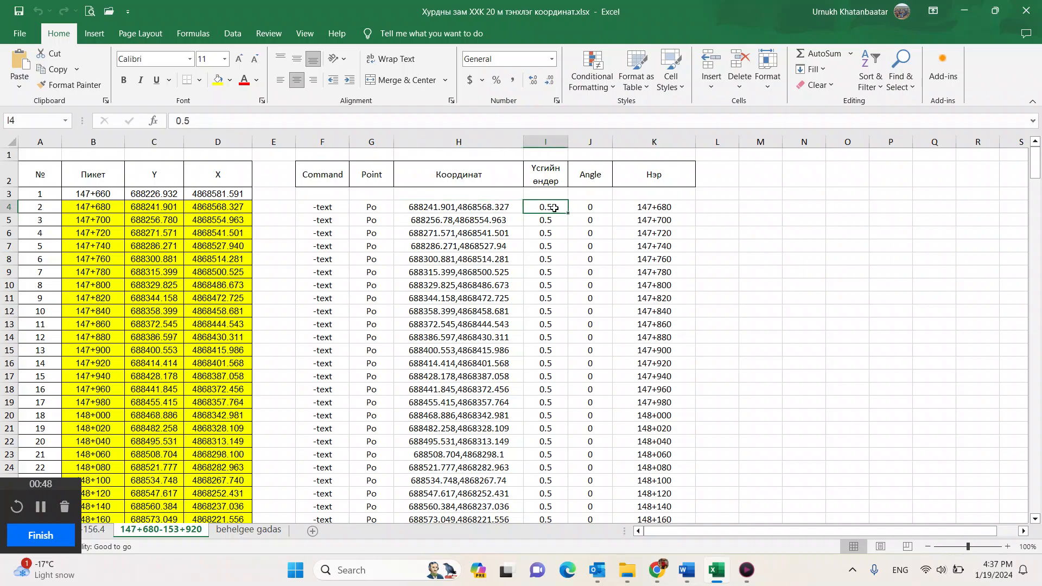
{"action": "left_click", "coordinate": [592, 207]}
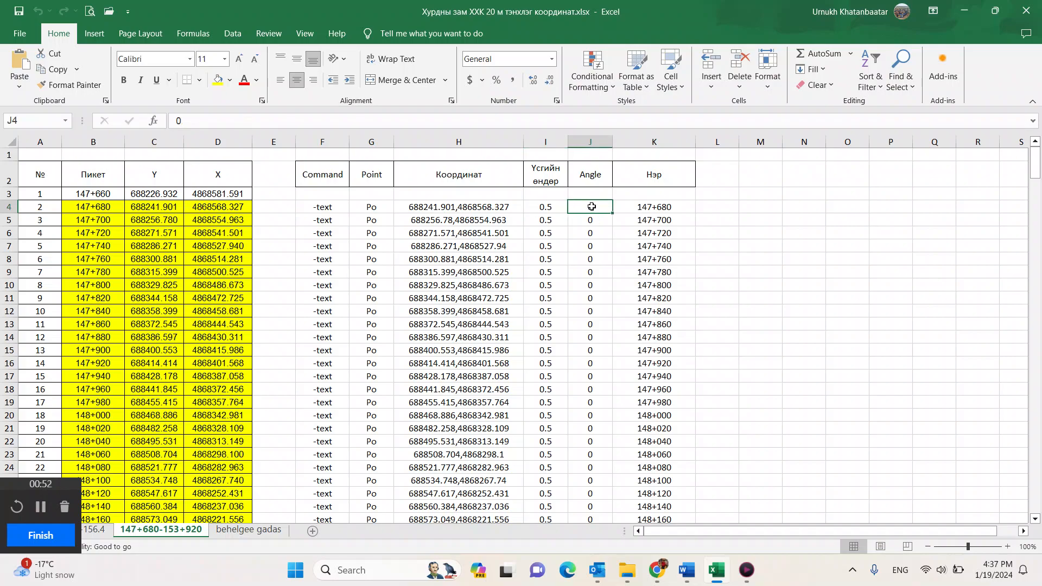
{"action": "left_click", "coordinate": [642, 207]}
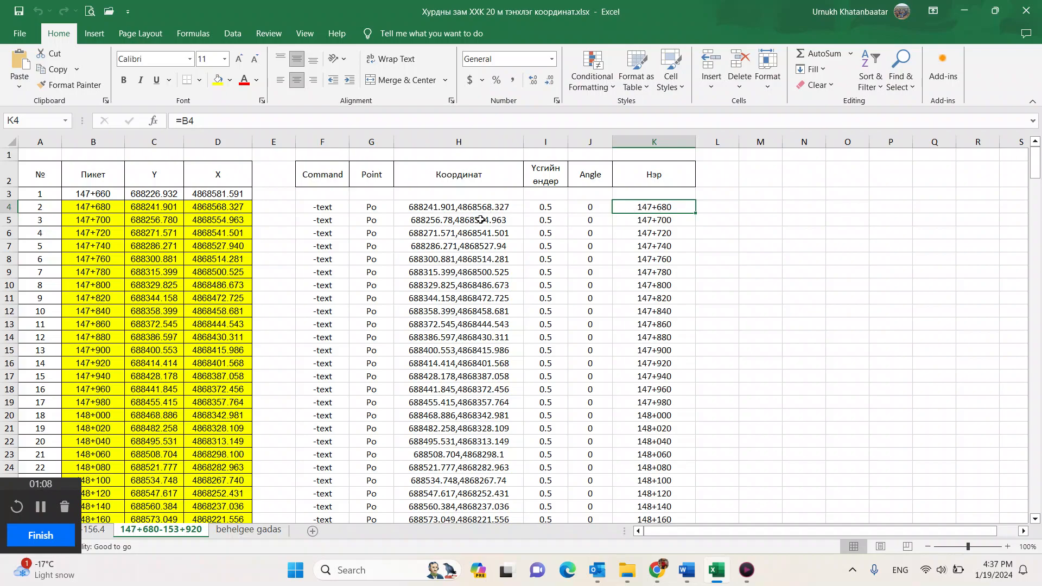
Step: Copy the Point and coordinate cells G4:H70
{"action": "left_click_drag", "start_coordinate": [375, 206], "coordinate": [446, 460]}
{"action": "key", "text": "ctrl+c"}
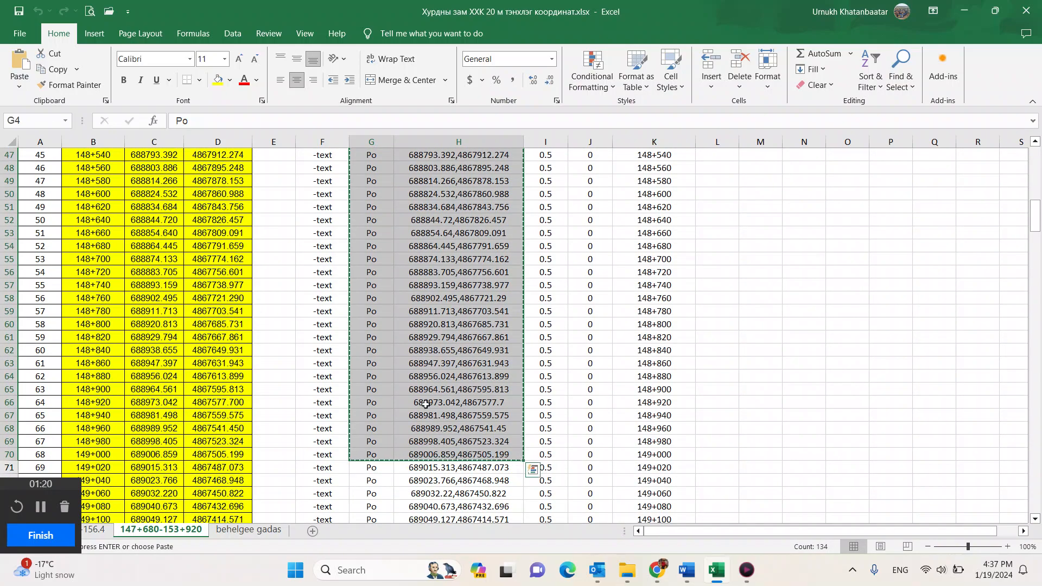
{"action": "scroll", "coordinate": [442, 430], "scroll_direction": "up", "scroll_amount": 13}
{"action": "scroll", "coordinate": [425, 404], "scroll_direction": "up", "scroll_amount": 3}
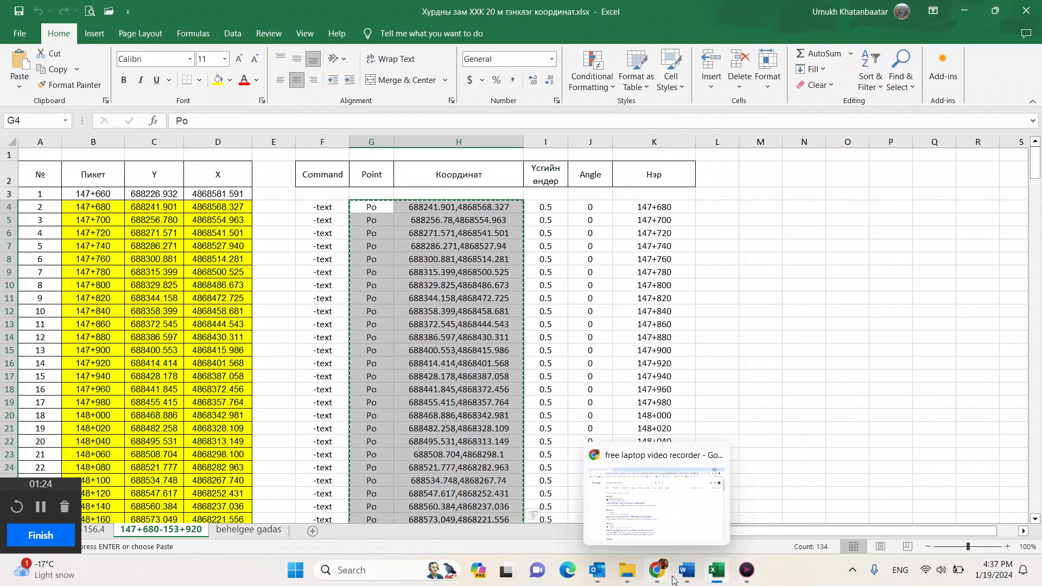
Step: Launch AutoCAD 2021 and start a new drawing
{"action": "left_click", "coordinate": [394, 569]}
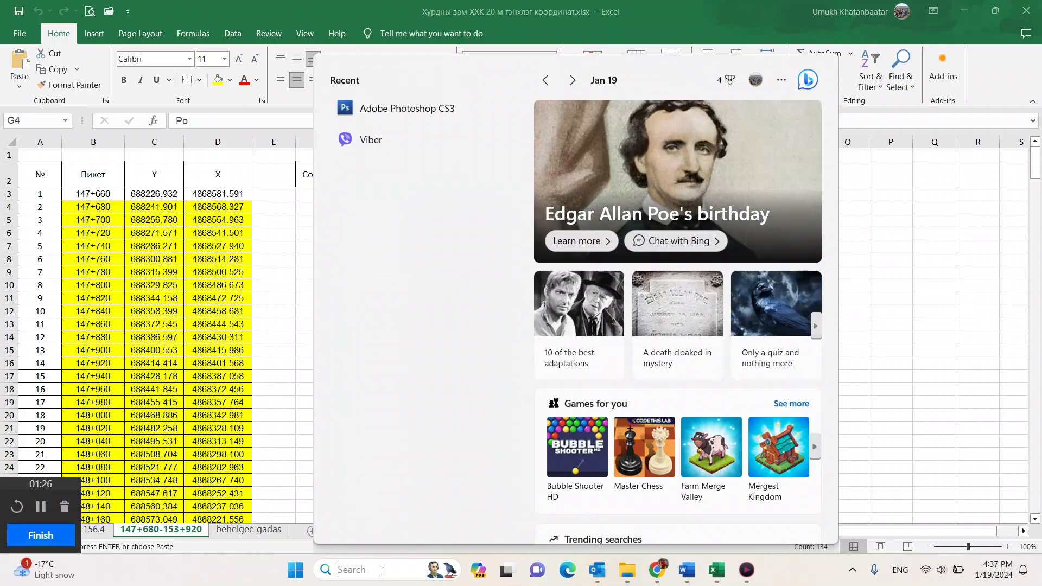
{"action": "type", "text": "au"}
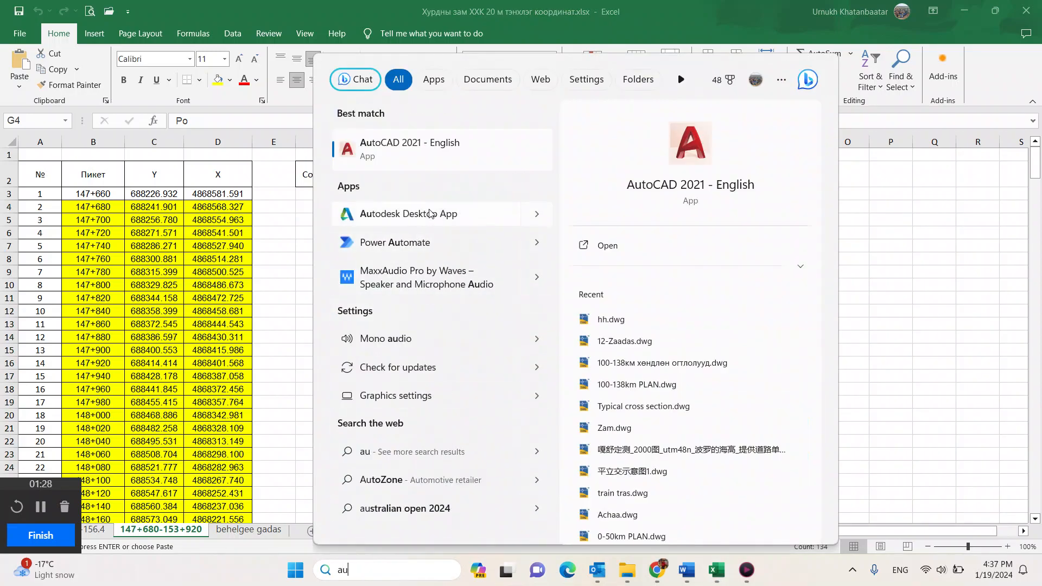
{"action": "left_click", "coordinate": [440, 144]}
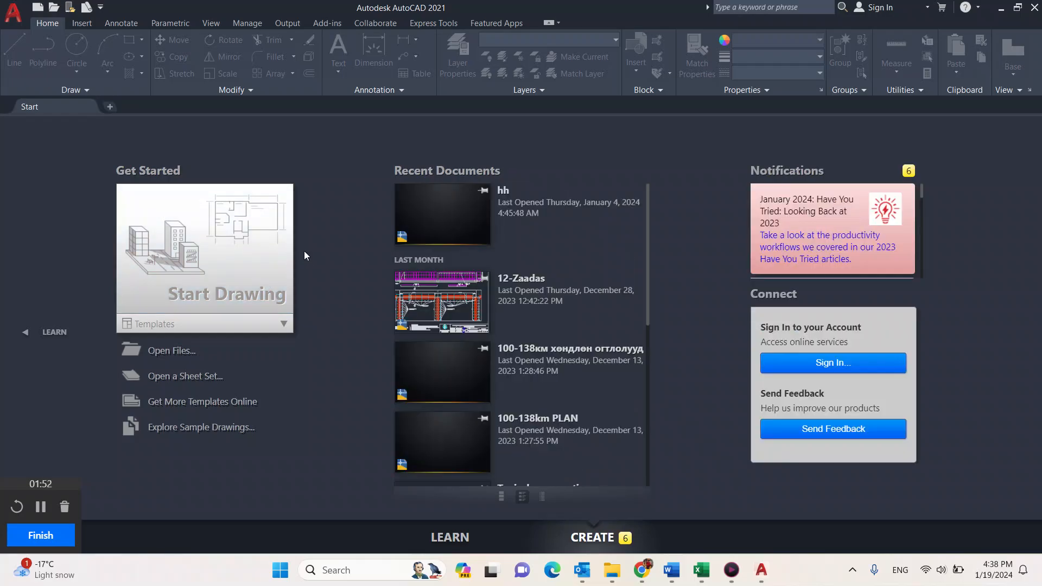
{"action": "left_click", "coordinate": [232, 269]}
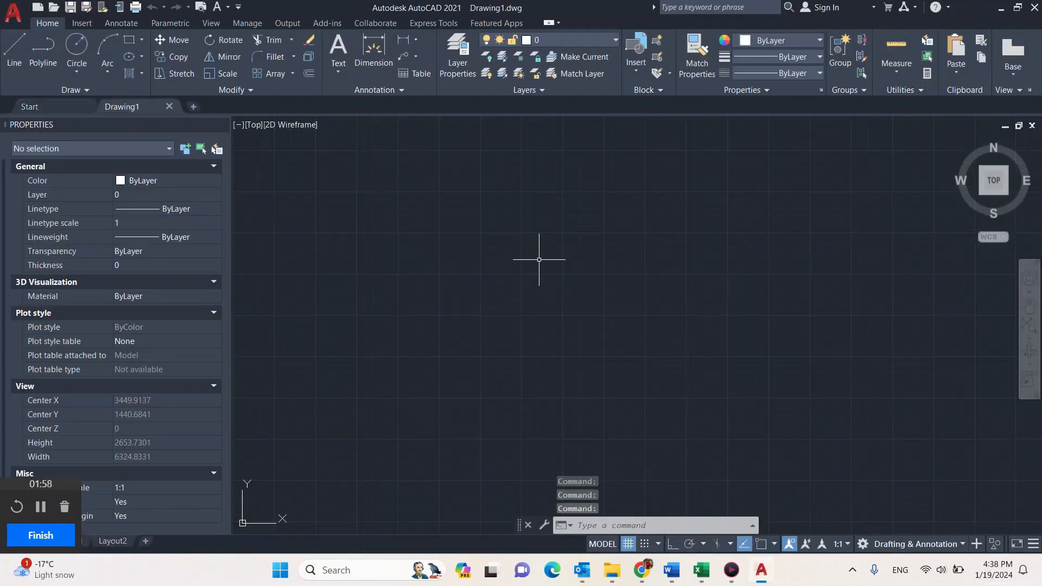
Step: Use PTYPE to set the point style to a circle crossed by an X, sized in absolute units
{"action": "left_click", "coordinate": [666, 527]}
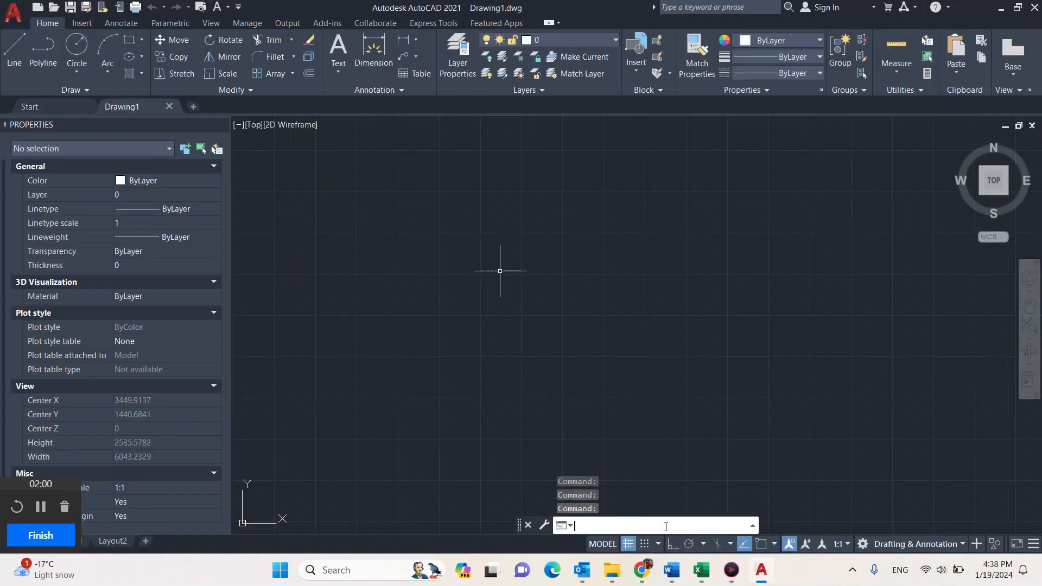
{"action": "type", "text": "pt"}
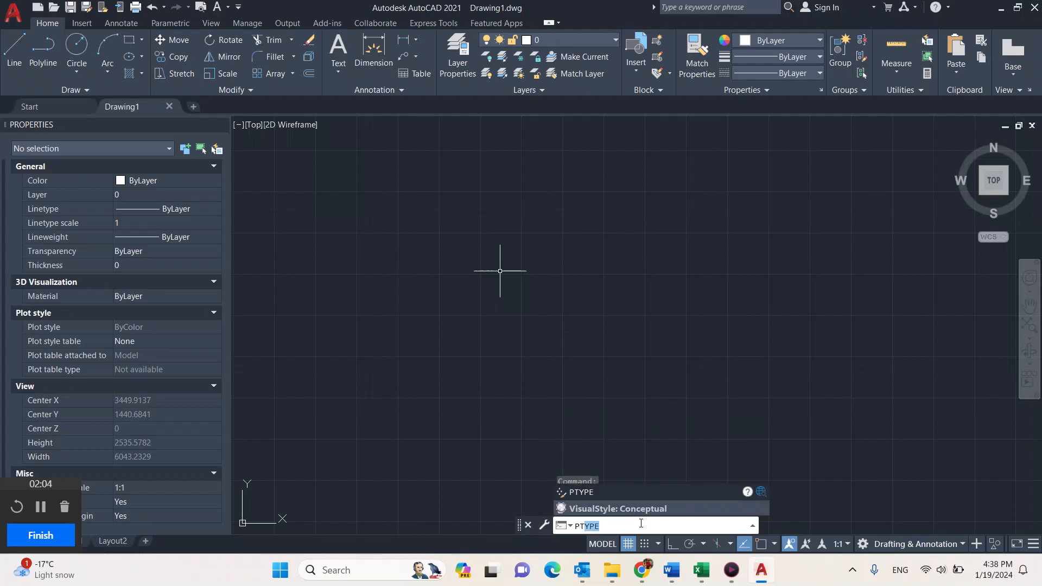
{"action": "left_click", "coordinate": [606, 493]}
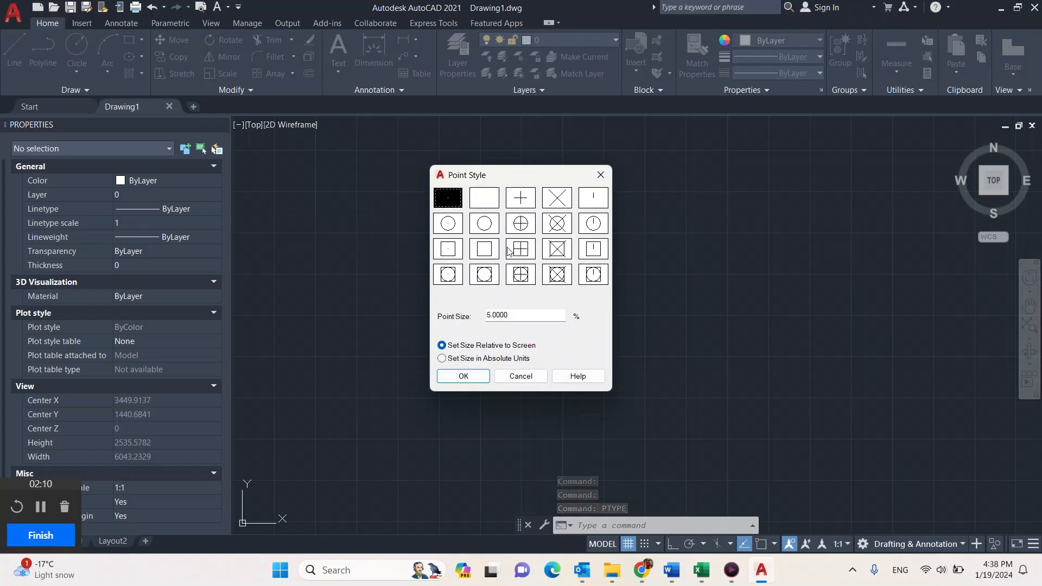
{"action": "left_click", "coordinate": [554, 224]}
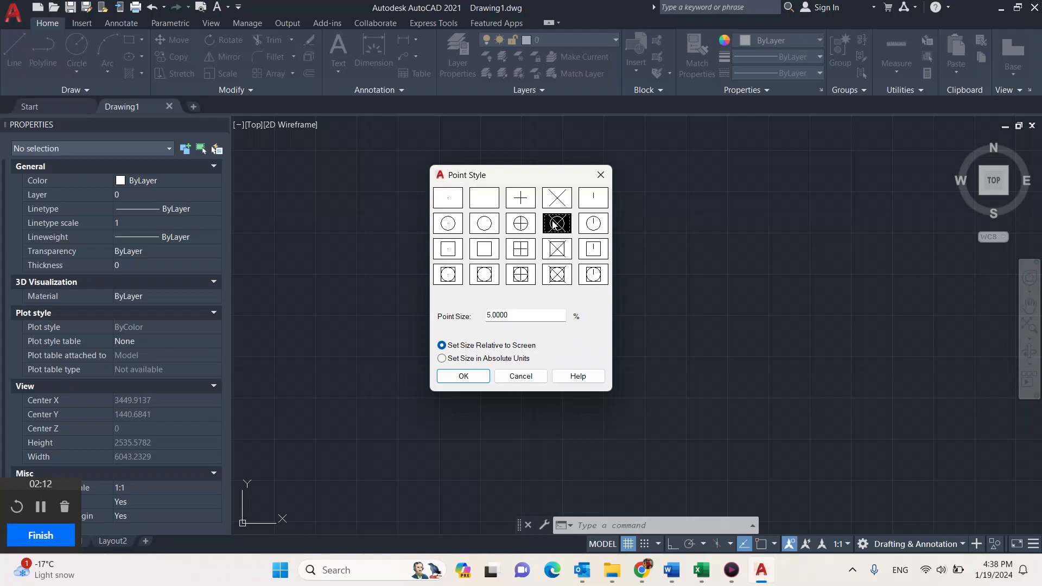
{"action": "left_click", "coordinate": [454, 359]}
{"action": "left_click", "coordinate": [474, 347]}
{"action": "left_click", "coordinate": [456, 359]}
{"action": "left_click", "coordinate": [462, 376]}
Step: Switch to Excel and copy the Point and coordinate cells from G4 down to the 153+920 row
{"action": "left_click", "coordinate": [702, 571]}
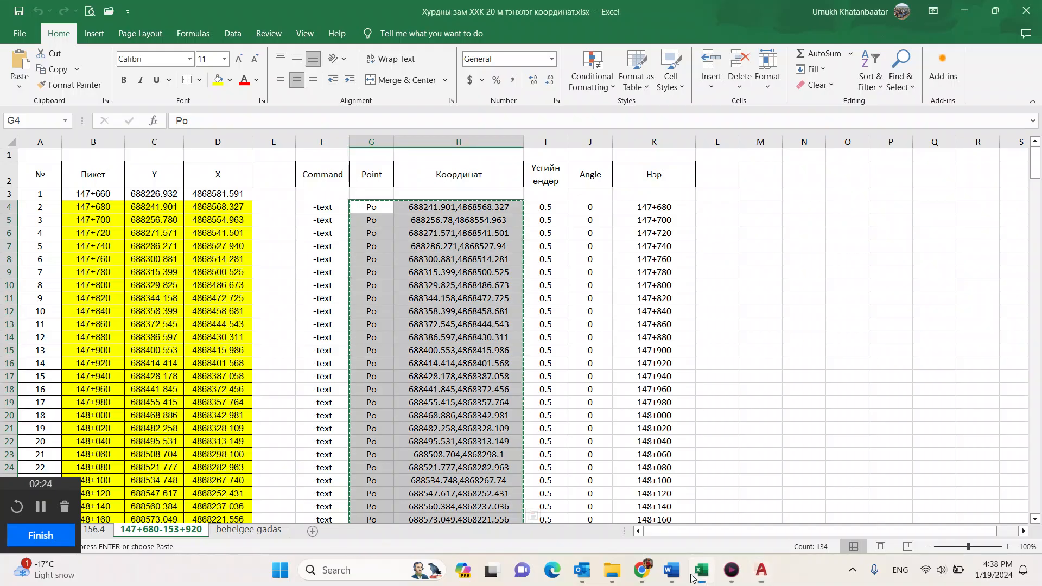
{"action": "left_click_drag", "start_coordinate": [367, 209], "coordinate": [477, 493]}
{"action": "scroll", "coordinate": [469, 401], "scroll_direction": "up", "scroll_amount": 20}
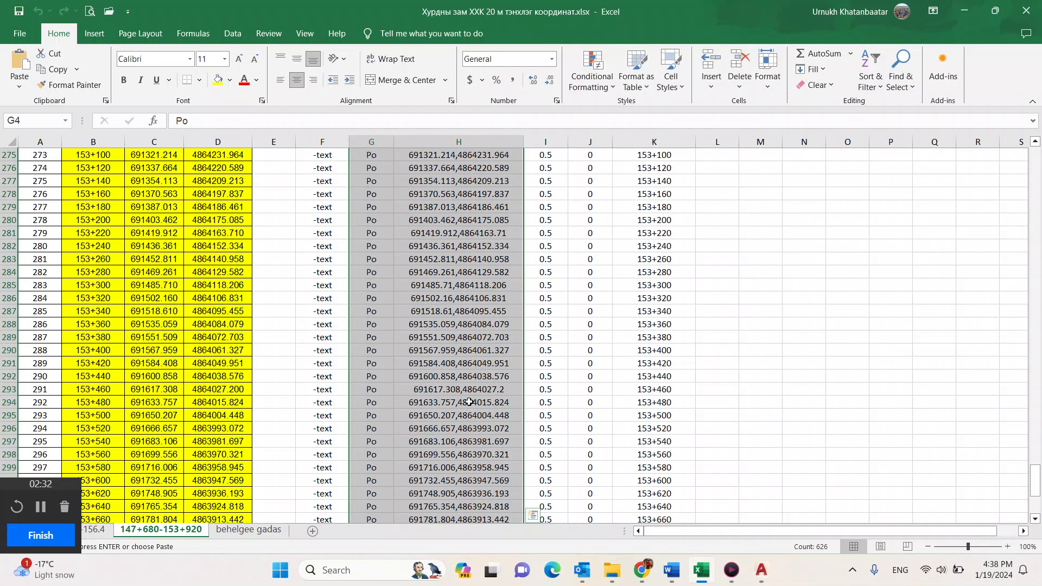
{"action": "scroll", "coordinate": [468, 401], "scroll_direction": "up", "scroll_amount": 20}
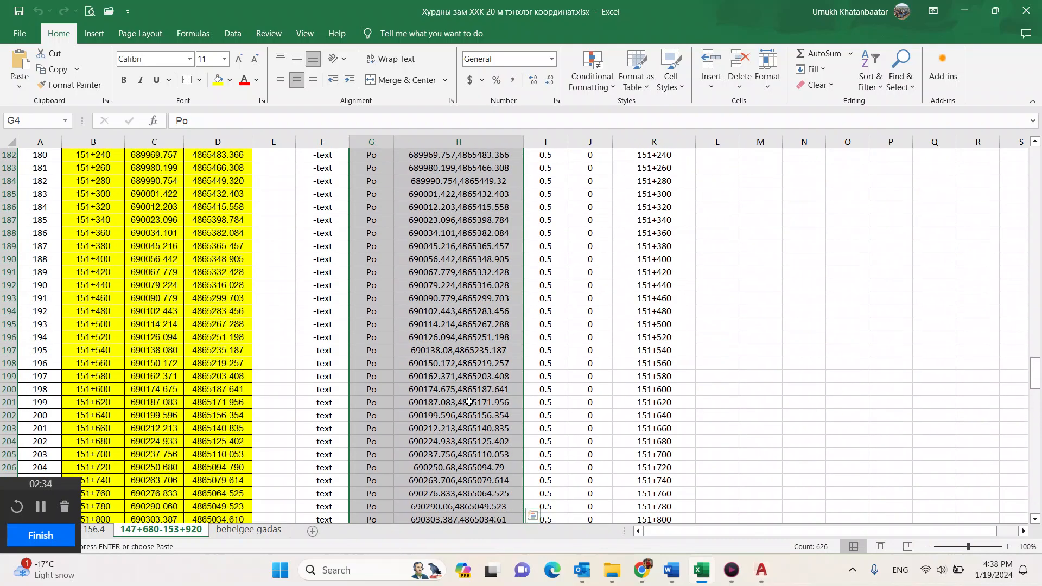
{"action": "scroll", "coordinate": [469, 401], "scroll_direction": "up", "scroll_amount": 20}
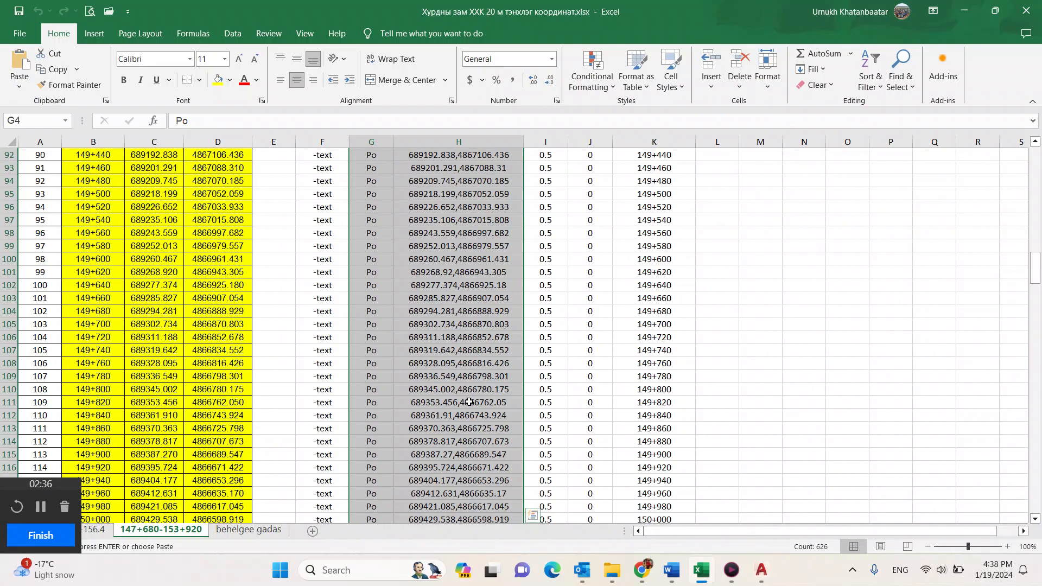
{"action": "scroll", "coordinate": [468, 402], "scroll_direction": "up", "scroll_amount": 5}
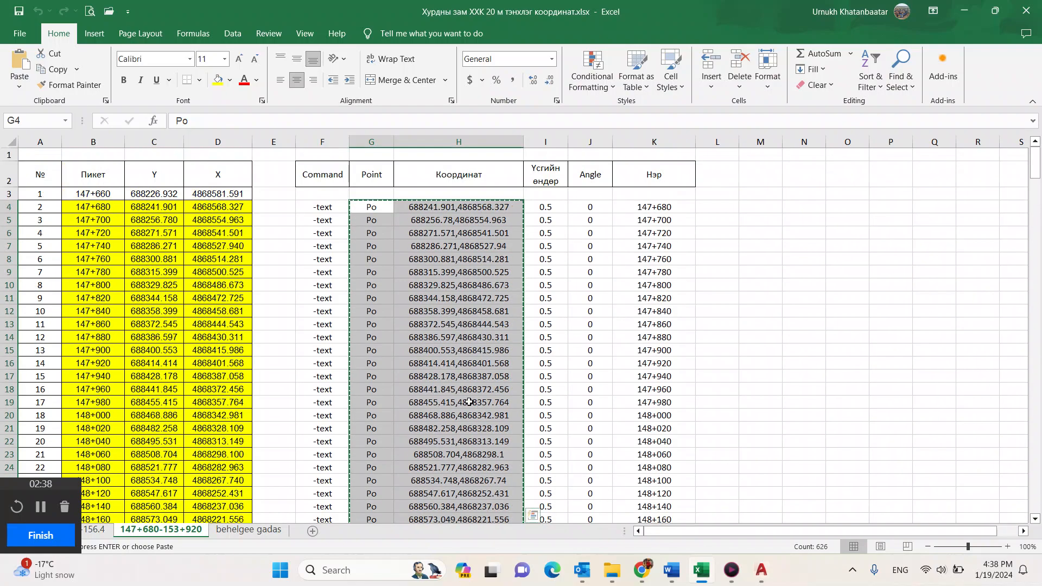
{"action": "right_click", "coordinate": [379, 212]}
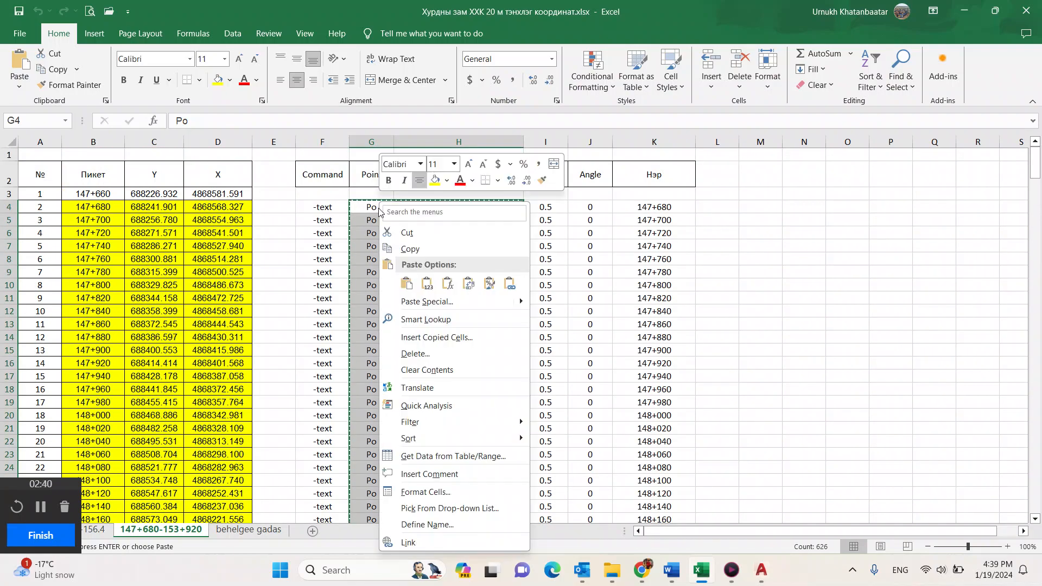
{"action": "left_click", "coordinate": [413, 248]}
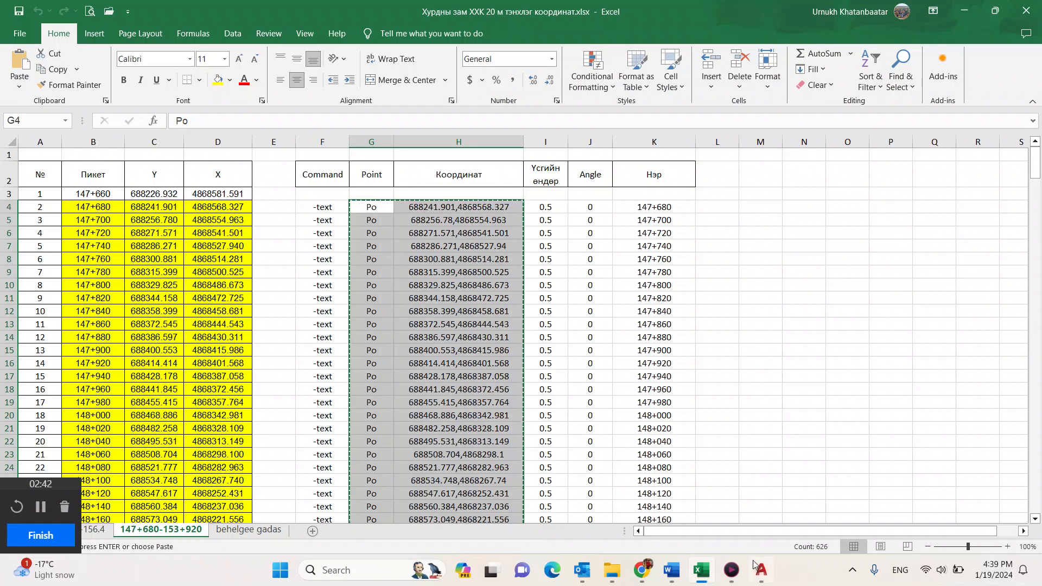
Step: Return to AutoCAD and run the copied Po commands with their coordinates to plot the points
{"action": "left_click", "coordinate": [761, 570]}
{"action": "left_click", "coordinate": [606, 526]}
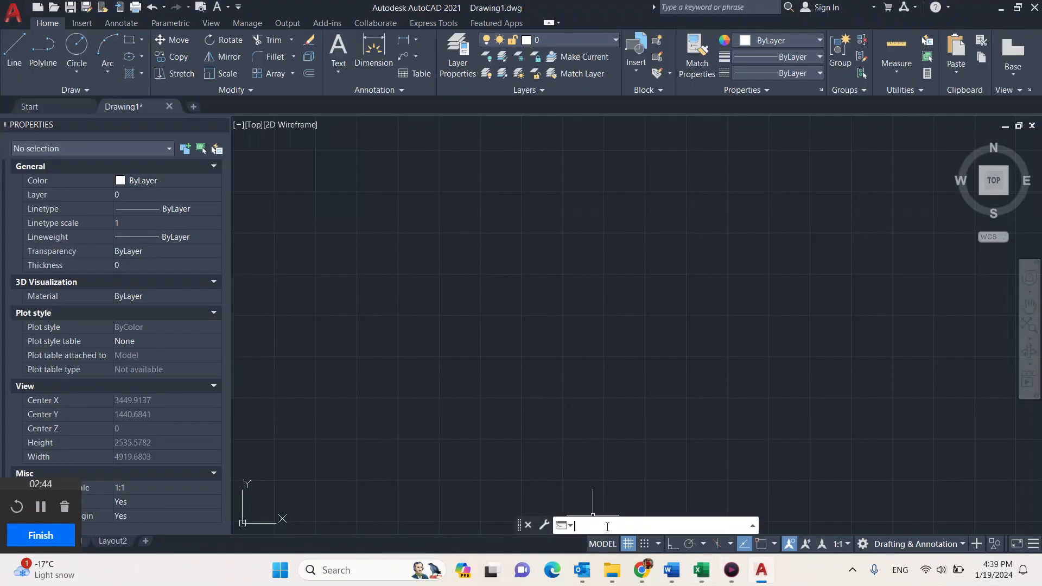
{"action": "right_click", "coordinate": [606, 526]}
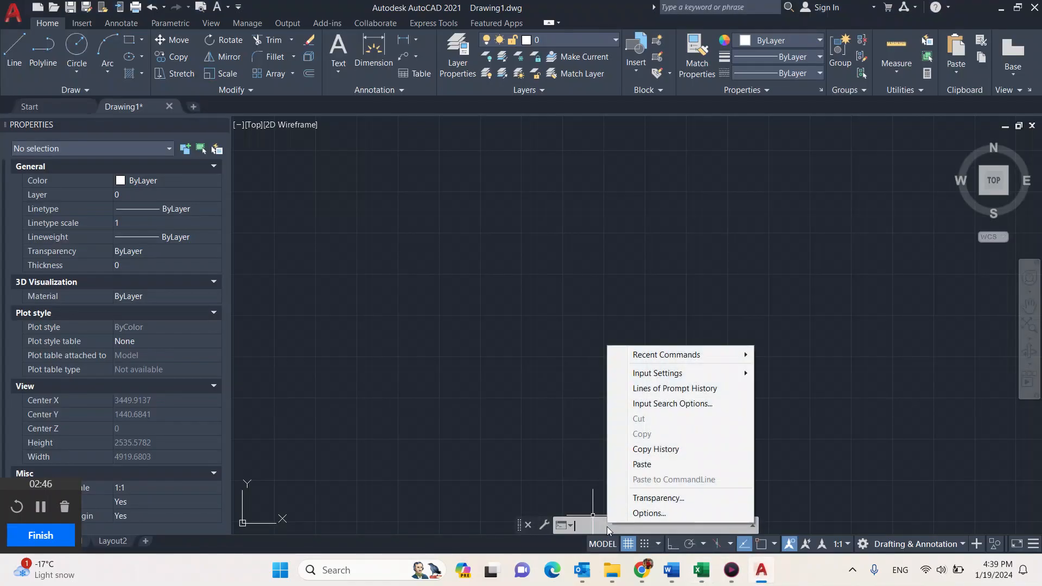
{"action": "left_click", "coordinate": [652, 465]}
{"action": "key", "text": "Return"}
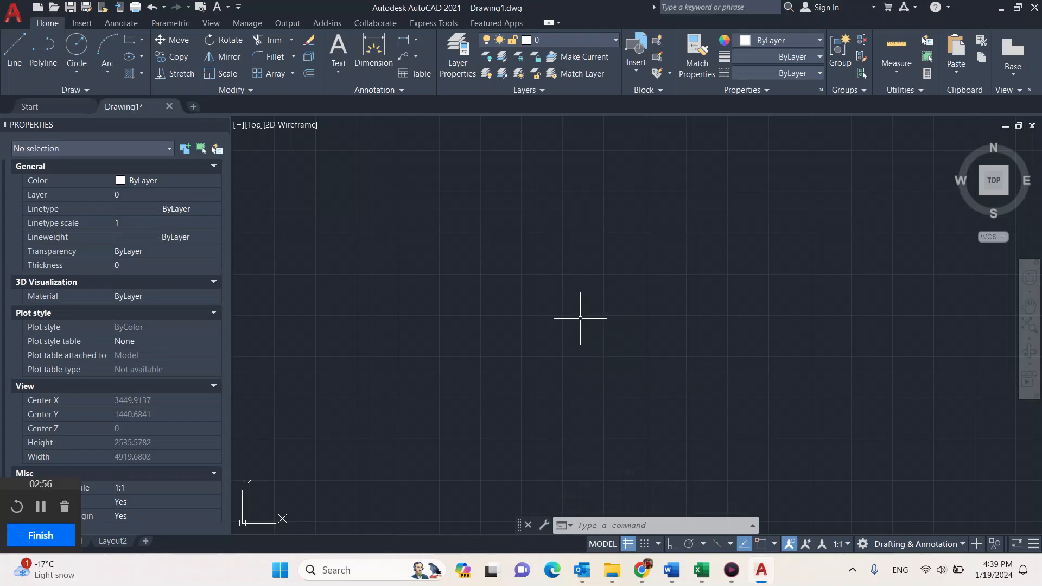
Step: Zoom to the whole drawing with the All option, and examine the start of the plotted point row up close
{"action": "type", "text": "Z"}
{"action": "key", "text": "Return"}
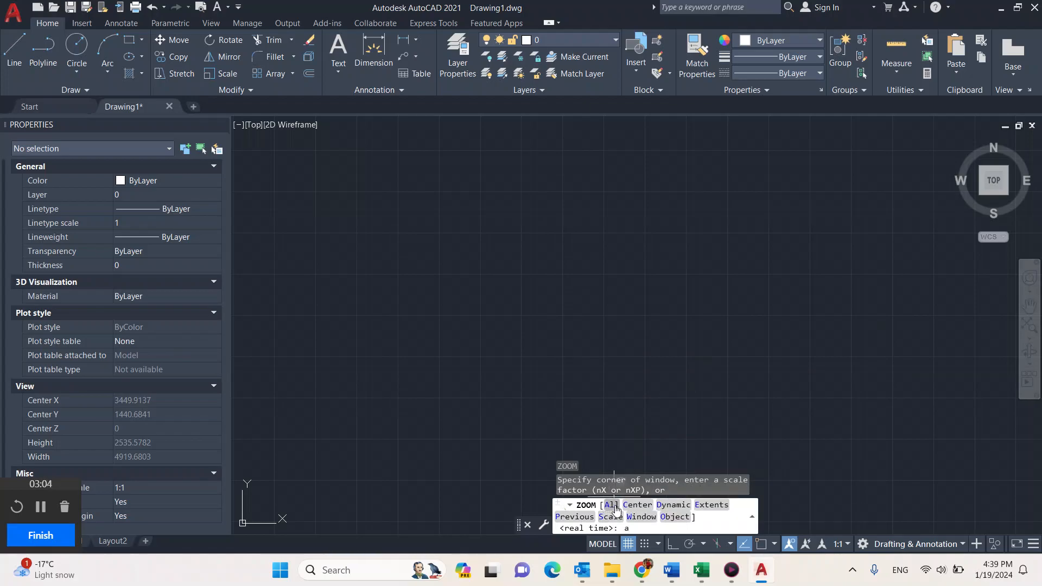
{"action": "key", "text": "Return"}
{"action": "middle_click_drag", "start_coordinate": [667, 186], "coordinate": [604, 291]}
{"action": "scroll", "coordinate": [606, 234], "scroll_direction": "up", "scroll_amount": 10}
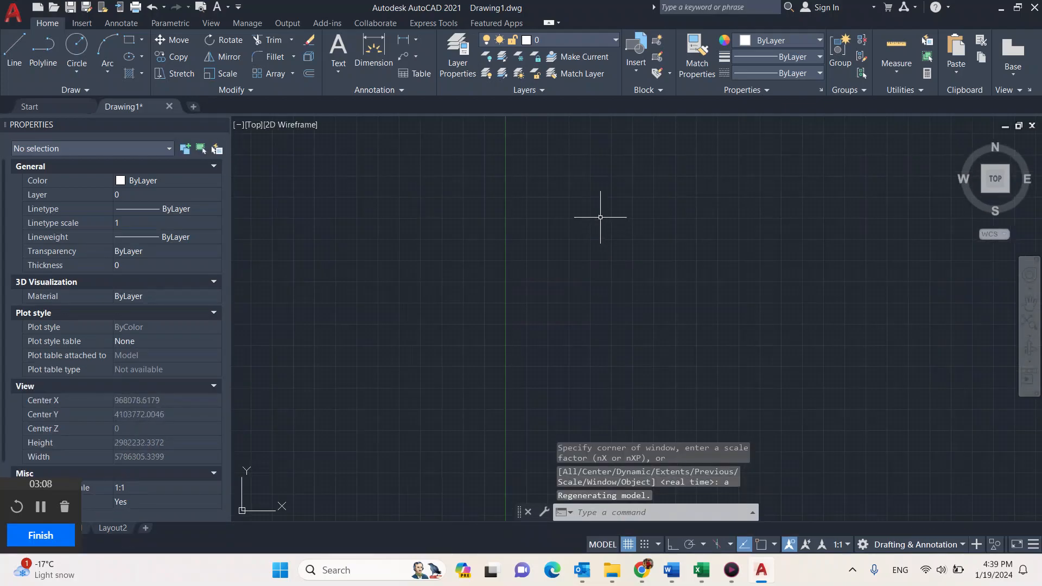
{"action": "scroll", "coordinate": [595, 293], "scroll_direction": "up", "scroll_amount": 2}
{"action": "scroll", "coordinate": [555, 225], "scroll_direction": "up", "scroll_amount": 5}
{"action": "middle_click_drag", "start_coordinate": [551, 196], "coordinate": [586, 342]}
{"action": "scroll", "coordinate": [536, 239], "scroll_direction": "up", "scroll_amount": 4}
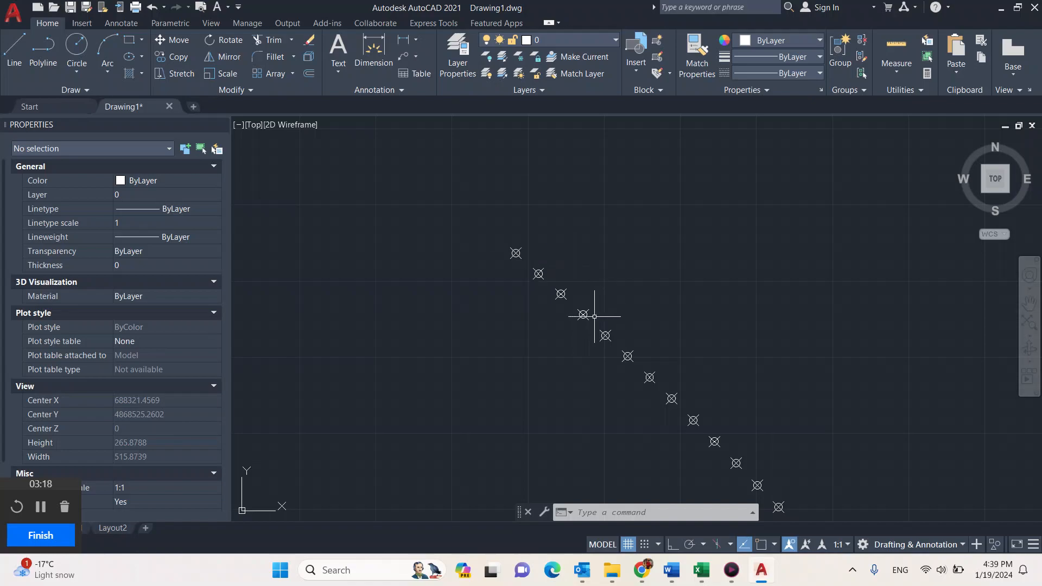
Step: In Excel, copy all six text command columns from F4 down to the 153+920 row, and return to the AutoCAD drawing
{"action": "left_click", "coordinate": [704, 575]}
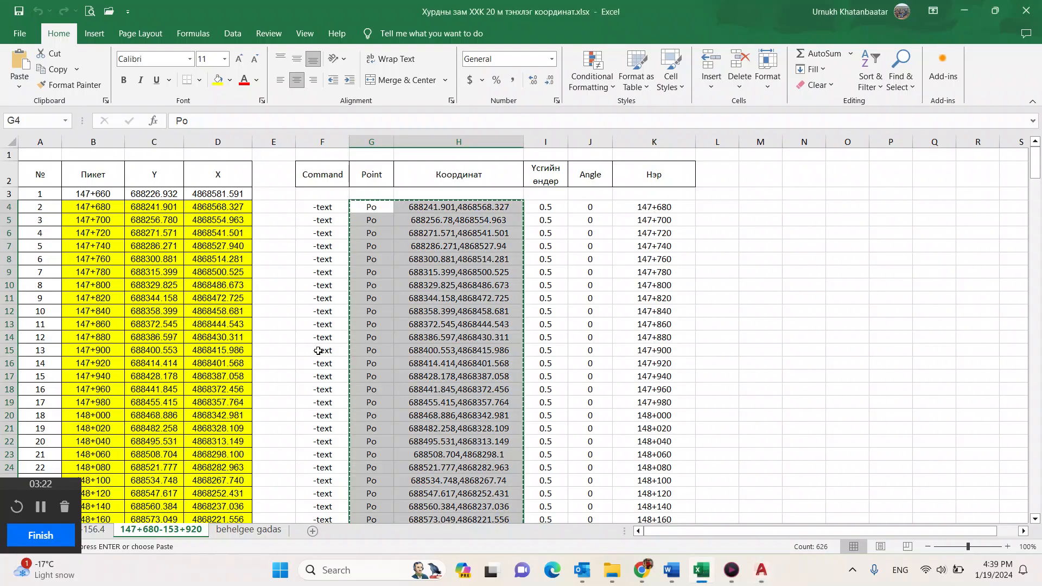
{"action": "left_click_drag", "start_coordinate": [322, 206], "coordinate": [640, 551]}
{"action": "left_click_drag", "start_coordinate": [640, 551], "coordinate": [635, 493]}
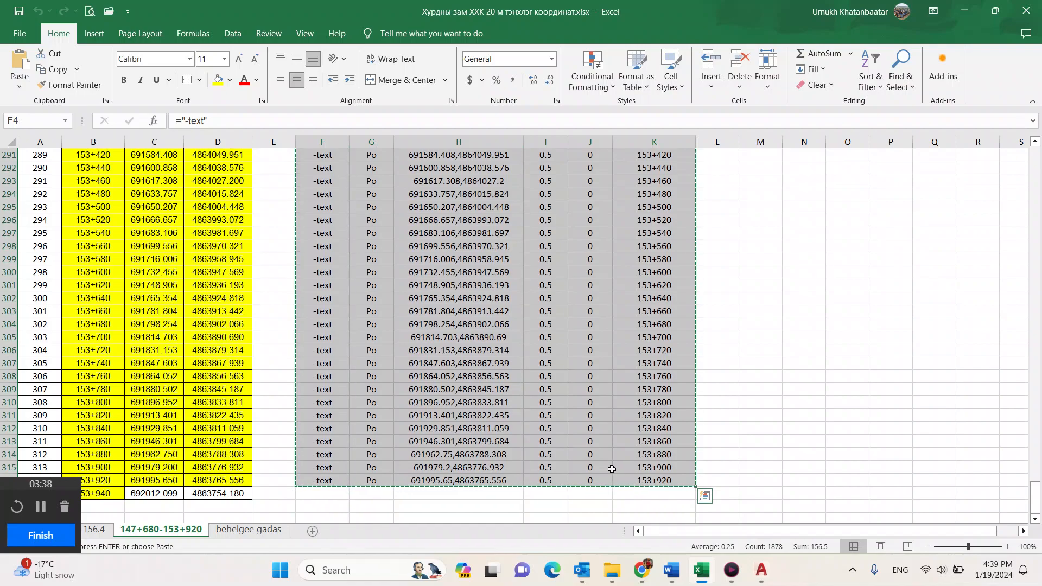
{"action": "scroll", "coordinate": [391, 299], "scroll_direction": "up", "scroll_amount": 5}
{"action": "right_click", "coordinate": [391, 298]}
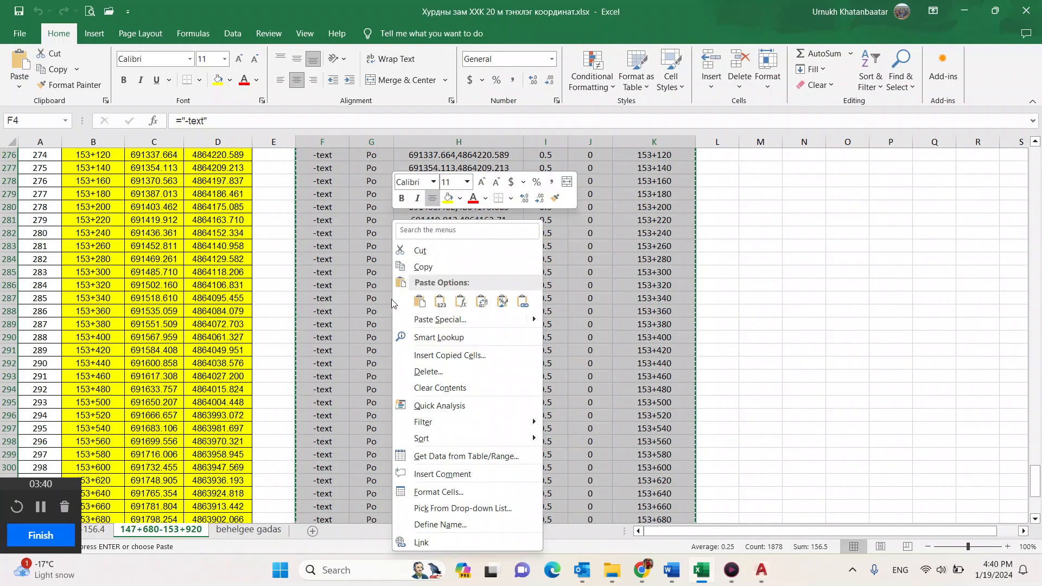
{"action": "left_click", "coordinate": [426, 271]}
{"action": "scroll", "coordinate": [427, 271], "scroll_direction": "up", "scroll_amount": 20}
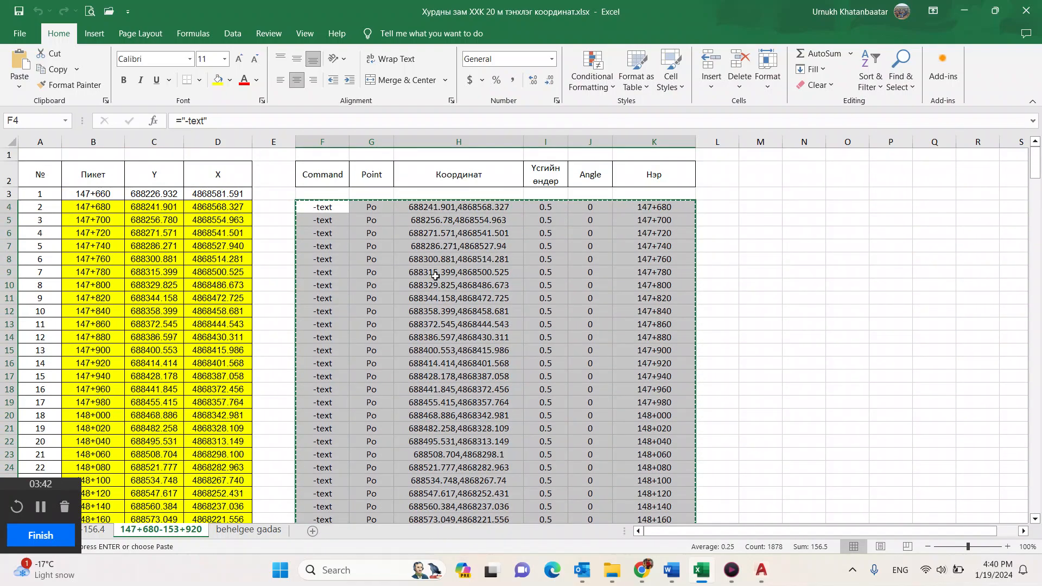
{"action": "left_click", "coordinate": [763, 577]}
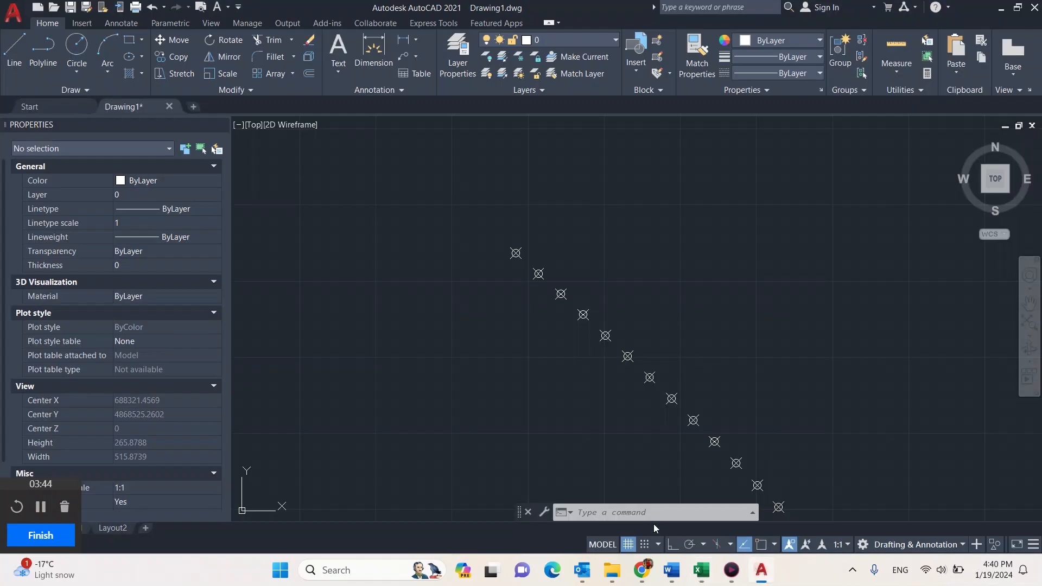
Step: Run the copied text commands to label the plotted points with their station names at height 0.5 and rotation 0
{"action": "right_click", "coordinate": [595, 511]}
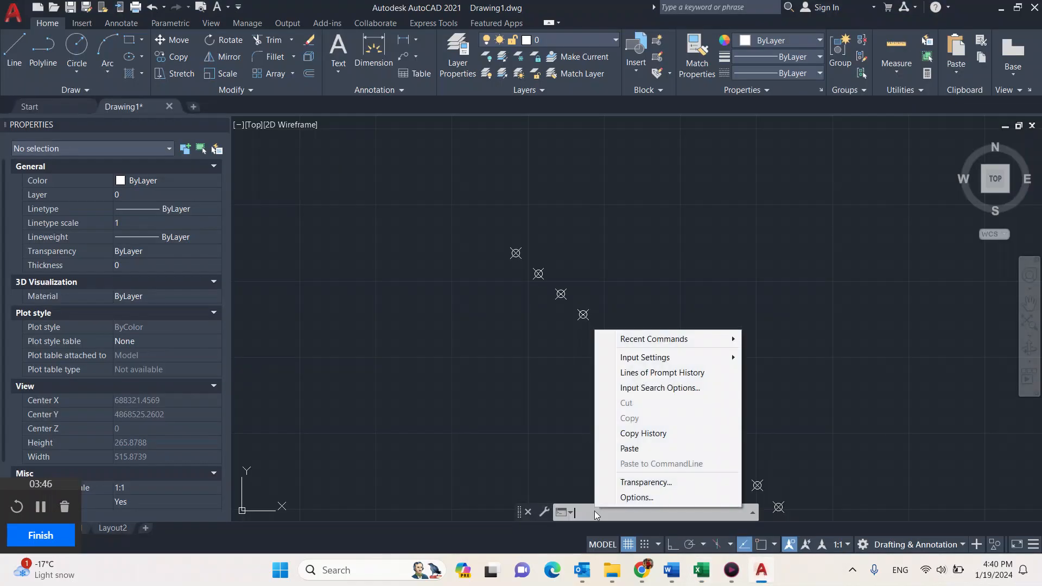
{"action": "left_click", "coordinate": [639, 449]}
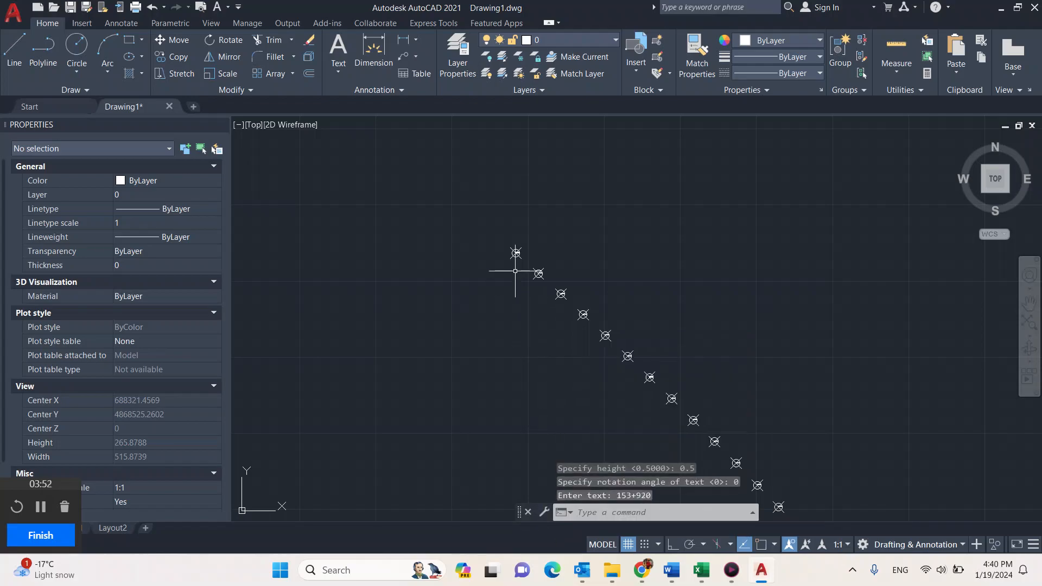
Step: Examine the station labels up close at the first few plotted points, checking their placement and size against the point markers
{"action": "scroll", "coordinate": [516, 253], "scroll_direction": "up", "scroll_amount": 10}
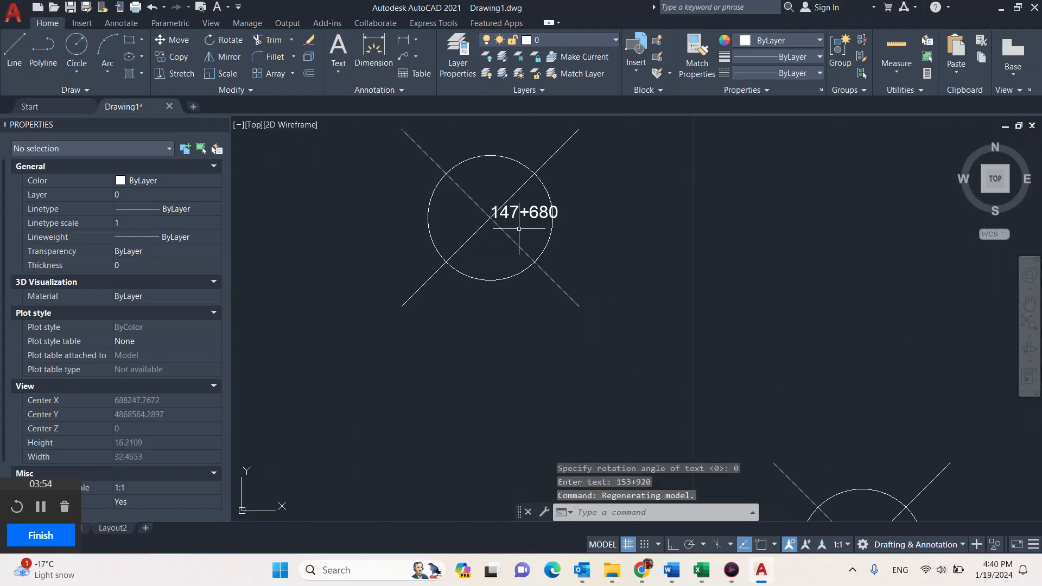
{"action": "scroll", "coordinate": [562, 252], "scroll_direction": "down", "scroll_amount": 5}
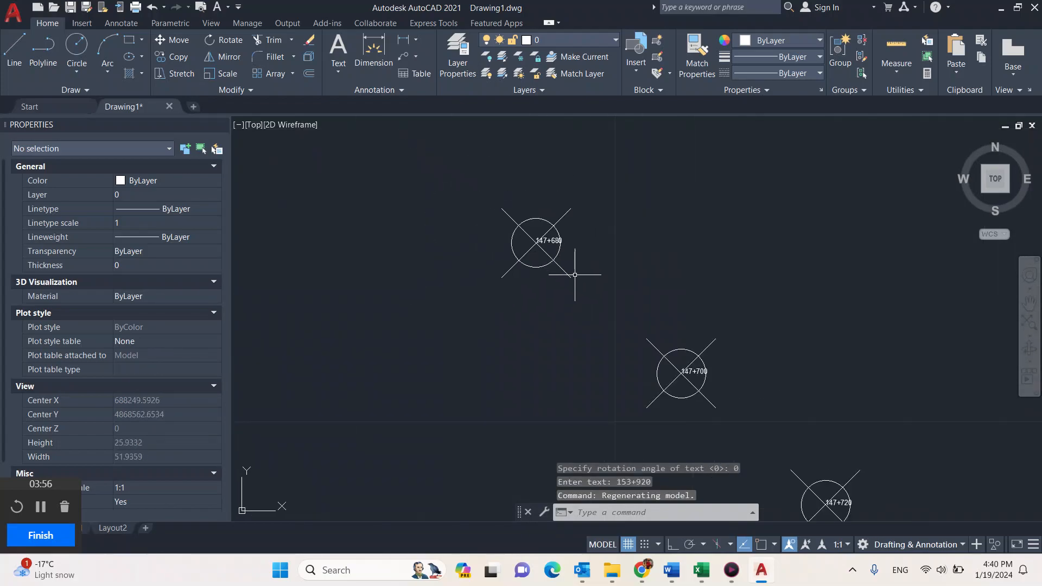
{"action": "middle_click_drag", "start_coordinate": [671, 391], "coordinate": [551, 317]}
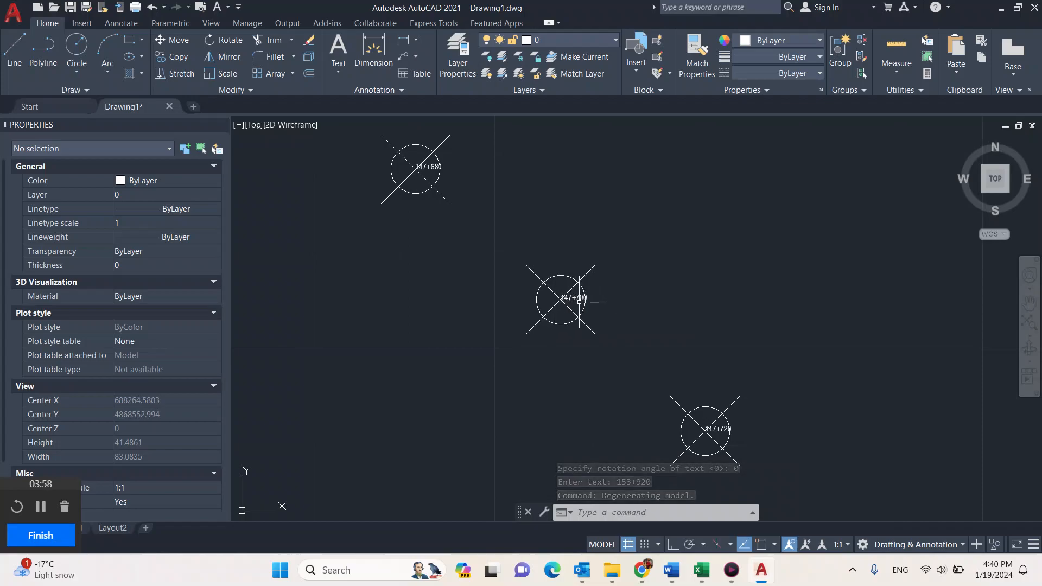
{"action": "scroll", "coordinate": [572, 302], "scroll_direction": "up", "scroll_amount": 6}
{"action": "scroll", "coordinate": [584, 298], "scroll_direction": "down", "scroll_amount": 6}
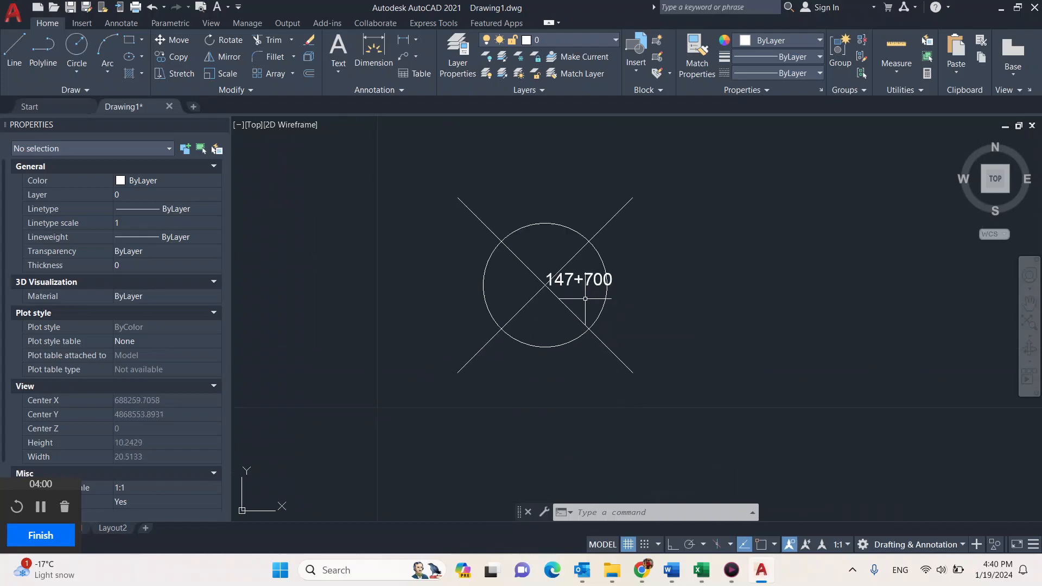
{"action": "scroll", "coordinate": [641, 342], "scroll_direction": "down", "scroll_amount": 3}
{"action": "scroll", "coordinate": [704, 384], "scroll_direction": "down", "scroll_amount": 2}
{"action": "middle_click_drag", "start_coordinate": [712, 417], "coordinate": [630, 354]}
Step: Set the text height of the 147+680 station label to 2 and clear the selection
{"action": "middle_click_drag", "start_coordinate": [563, 315], "coordinate": [575, 332]}
{"action": "scroll", "coordinate": [561, 307], "scroll_direction": "up", "scroll_amount": 10}
{"action": "left_click", "coordinate": [508, 268]}
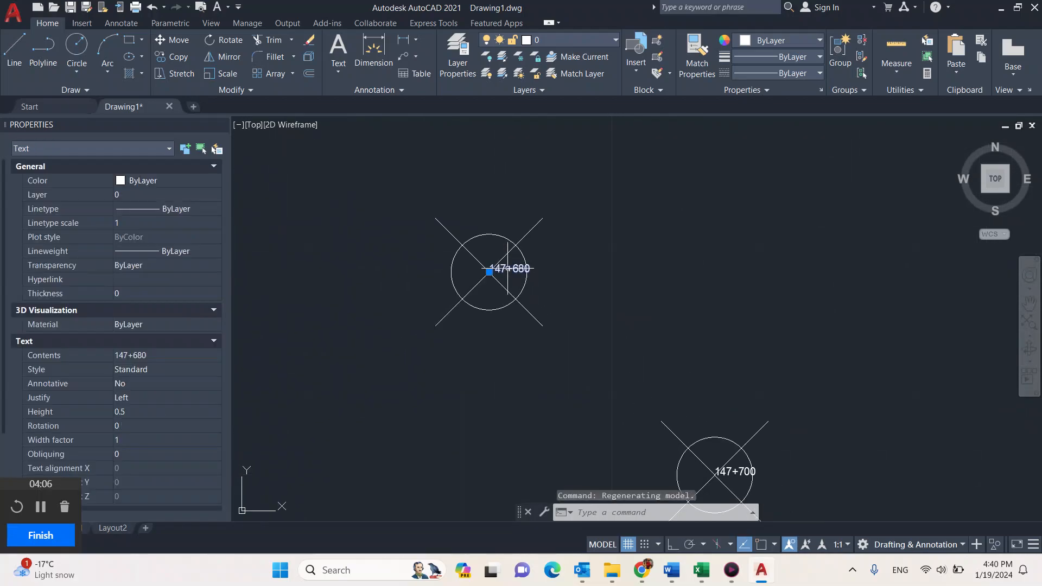
{"action": "left_click", "coordinate": [148, 412]}
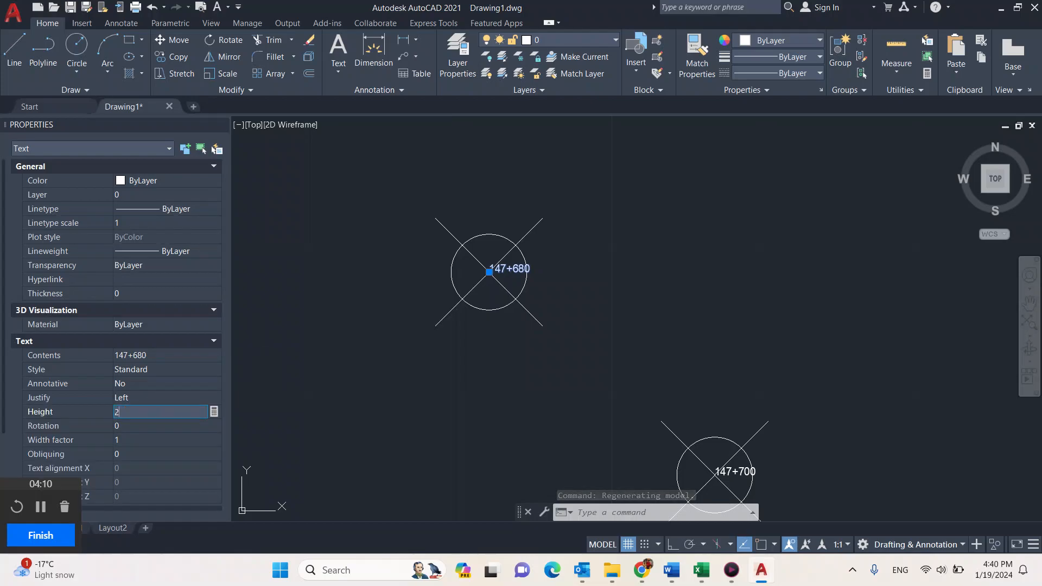
{"action": "key", "text": "Tab"}
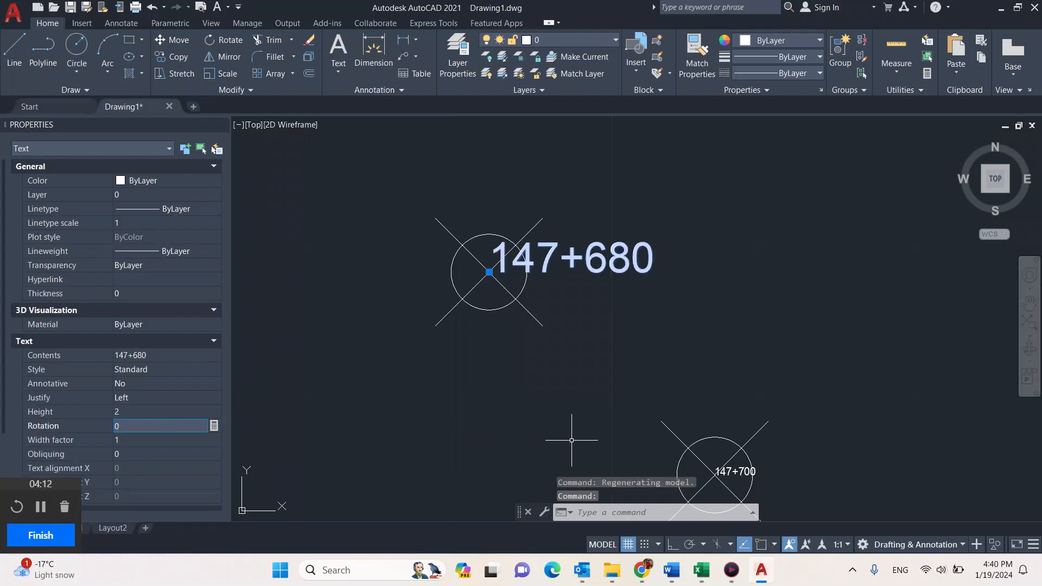
{"action": "key", "text": "Escape"}
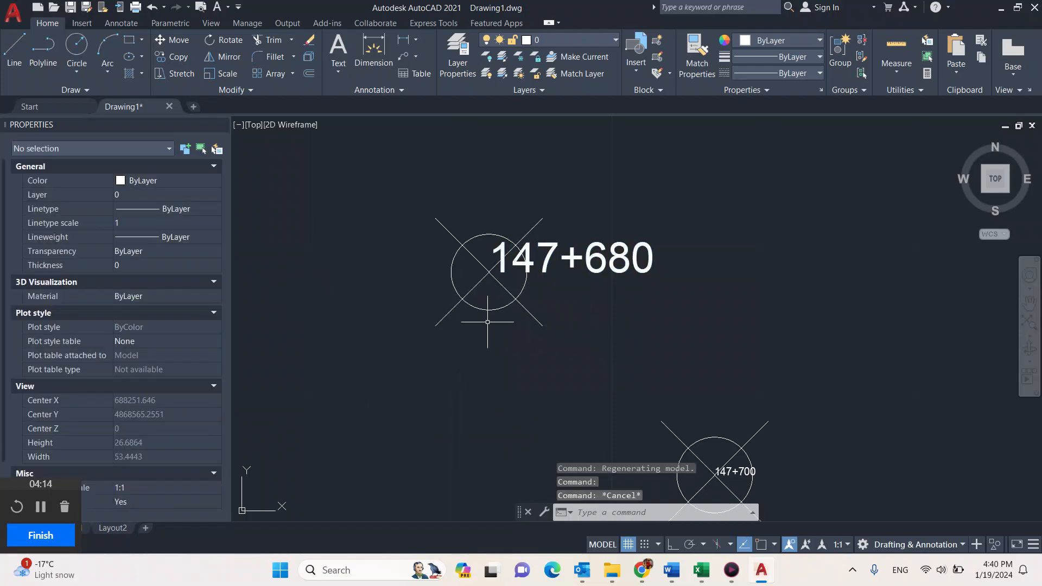
Step: Open the Point Style settings with the PTYPE command to review the marker style and size, and close them without changes
{"action": "scroll", "coordinate": [565, 306], "scroll_direction": "down", "scroll_amount": 4}
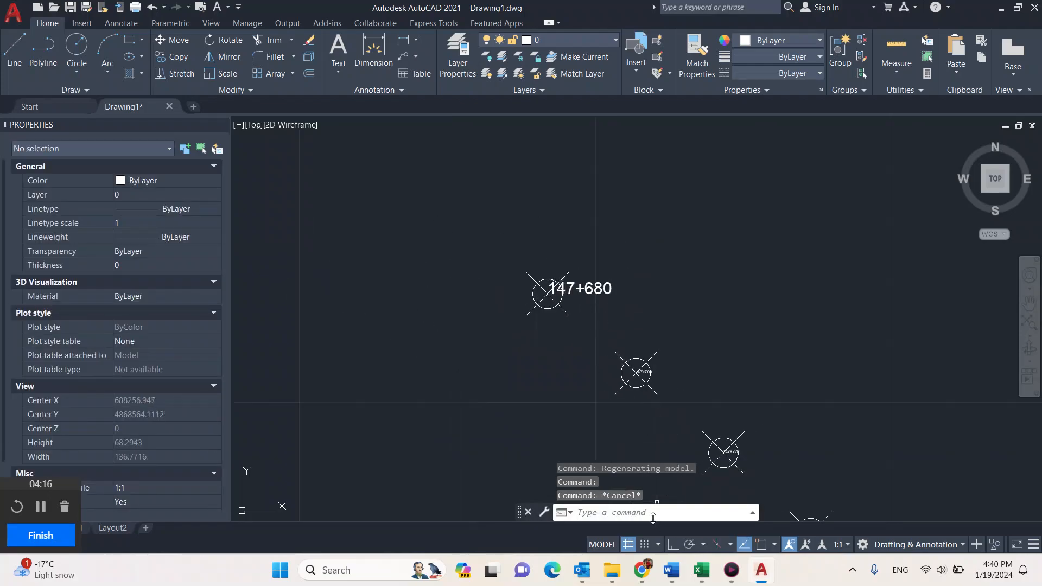
{"action": "type", "text": "pt"}
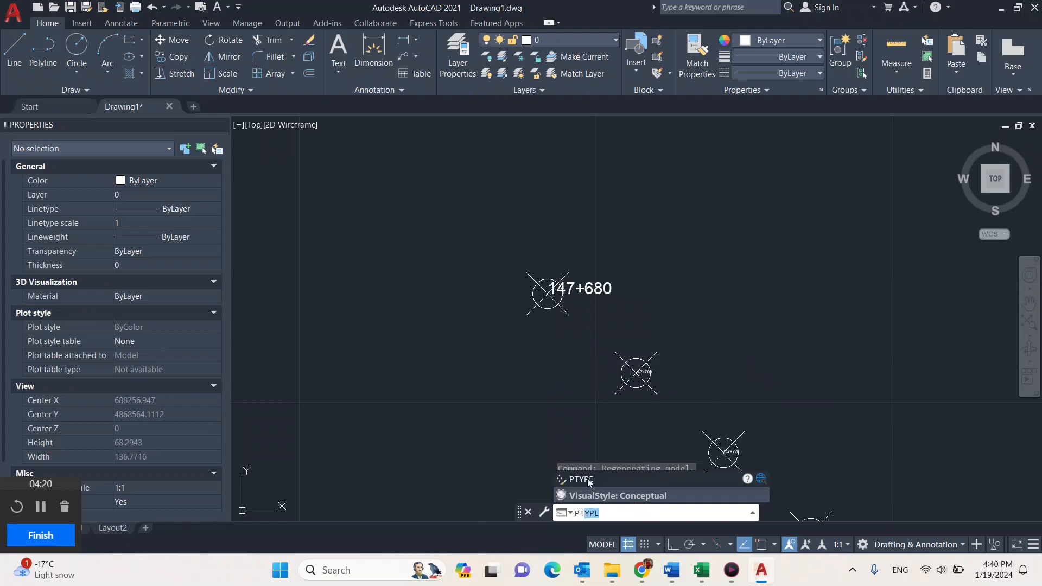
{"action": "key", "text": "Return"}
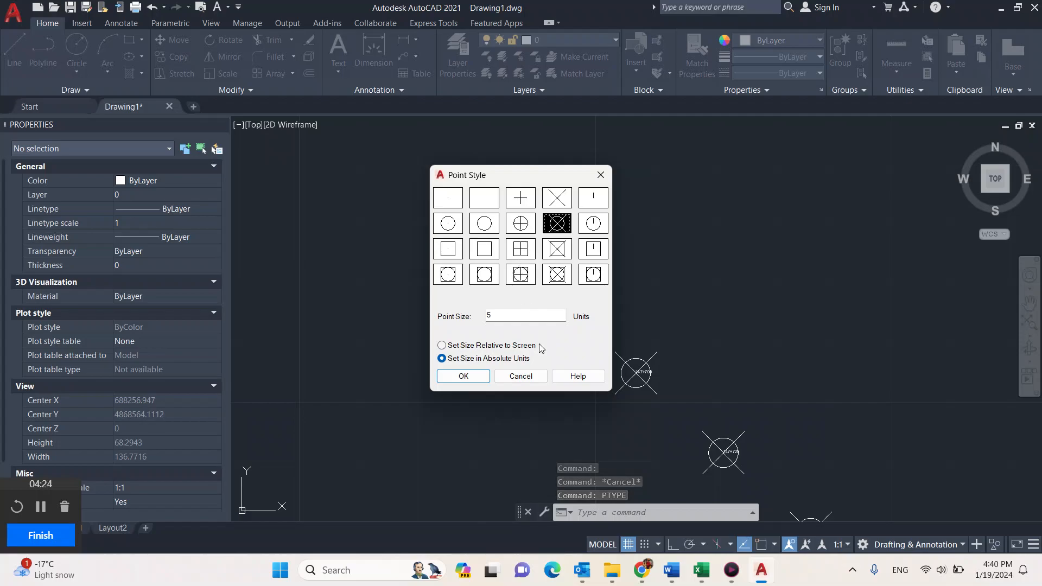
{"action": "left_click", "coordinate": [517, 377]}
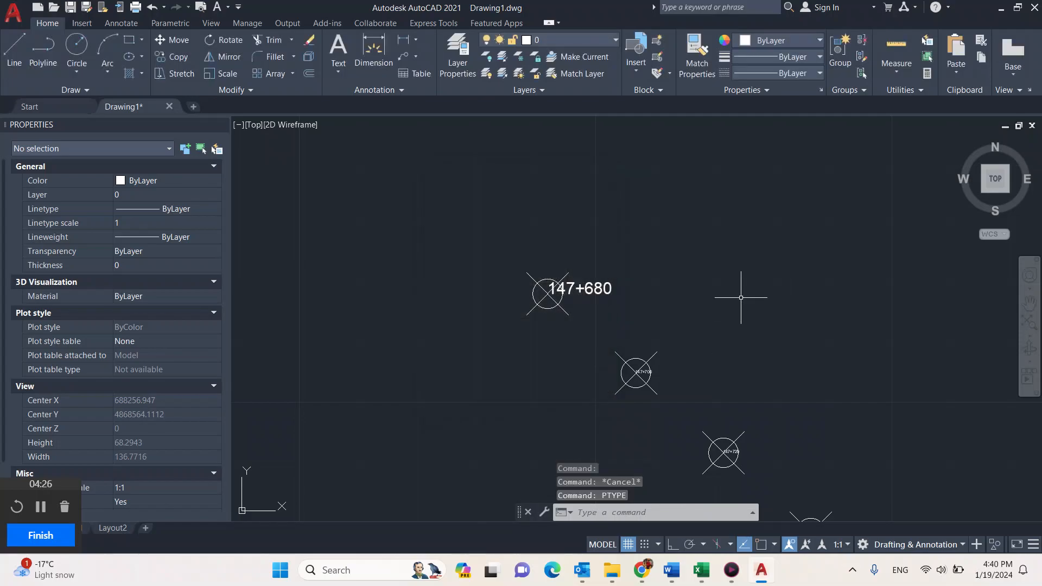